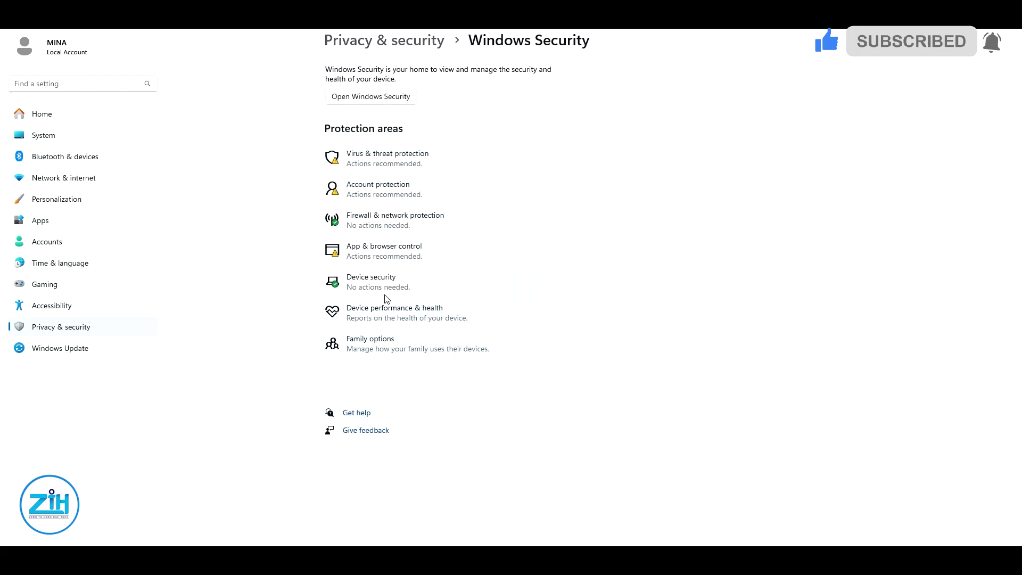
- Open the advanced settings of Firewall & network protection and maximize the Windows Defender Firewall with Advanced Security window
left_click(385, 224)
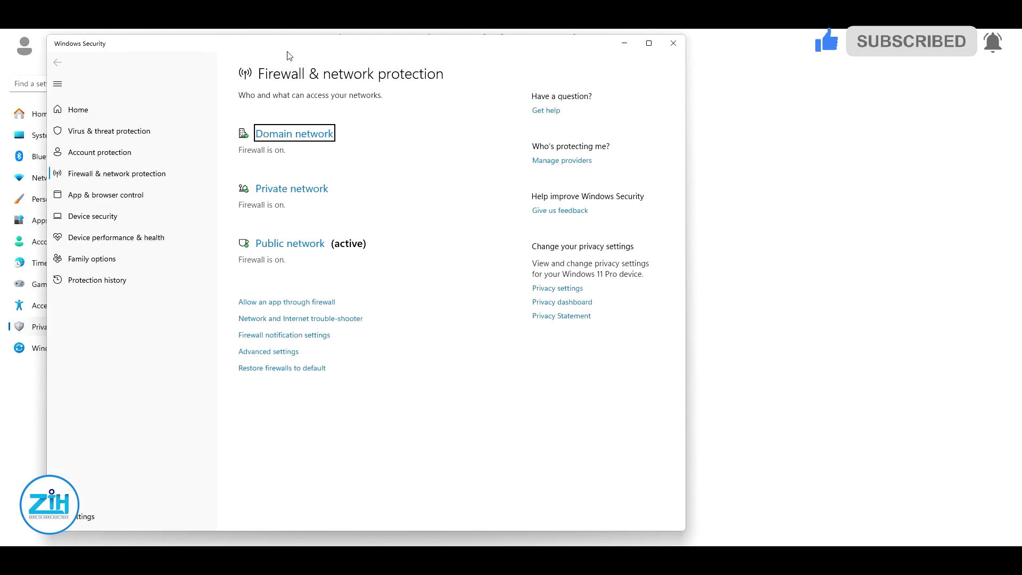
double_click(287, 56)
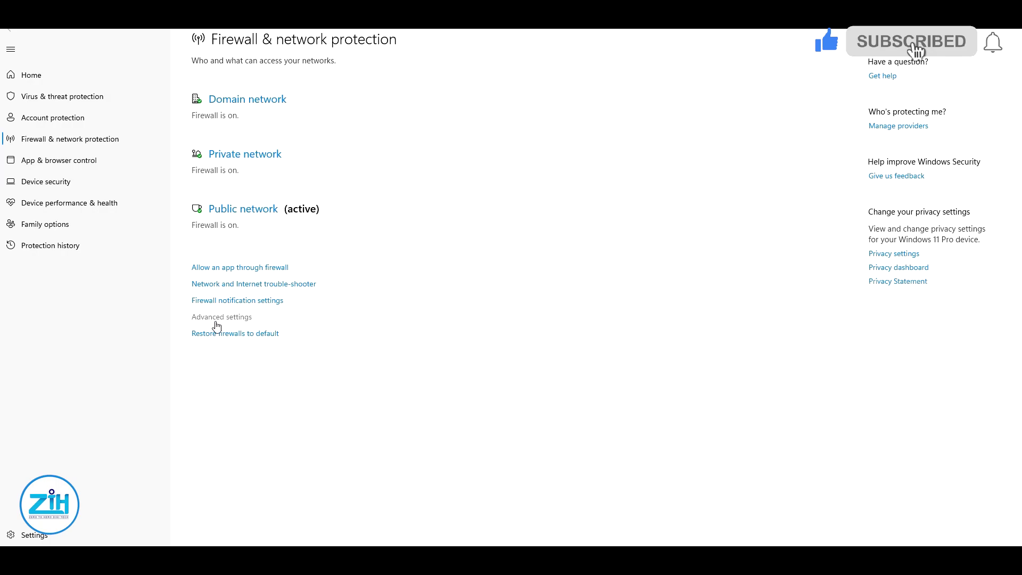
left_click(219, 320)
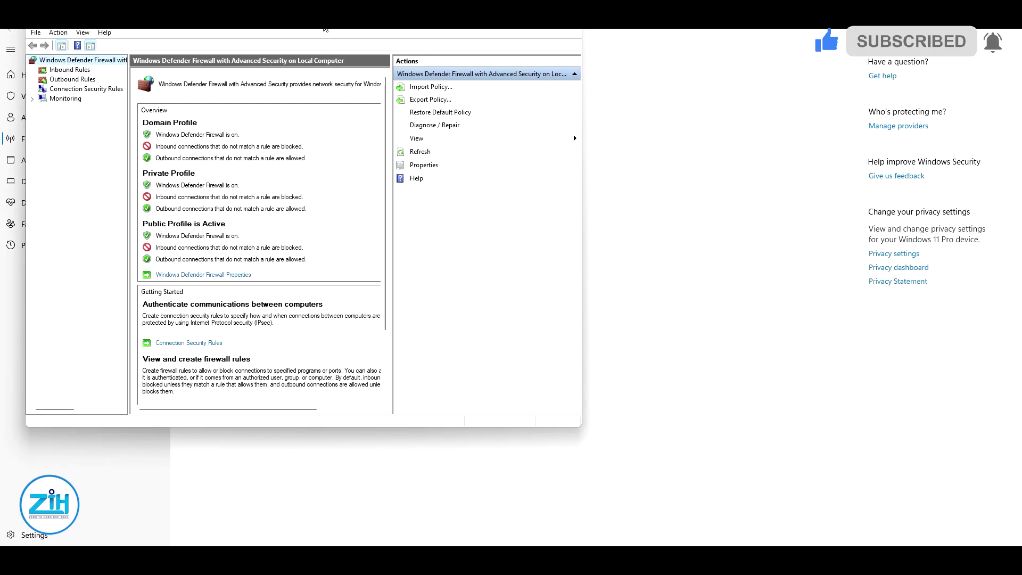
double_click(325, 27)
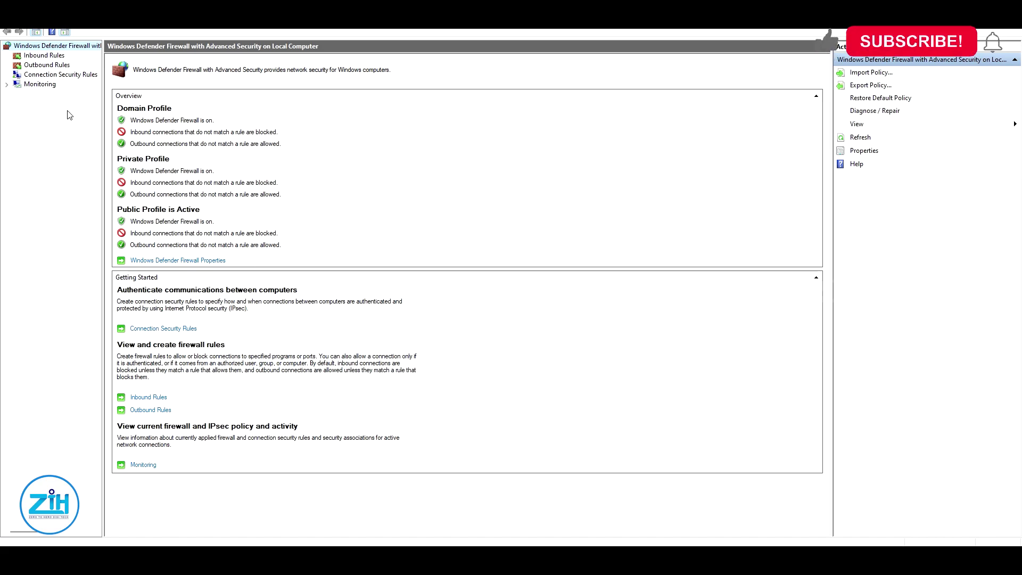
- Start a new inbound rule with the rule type Program
left_click(45, 56)
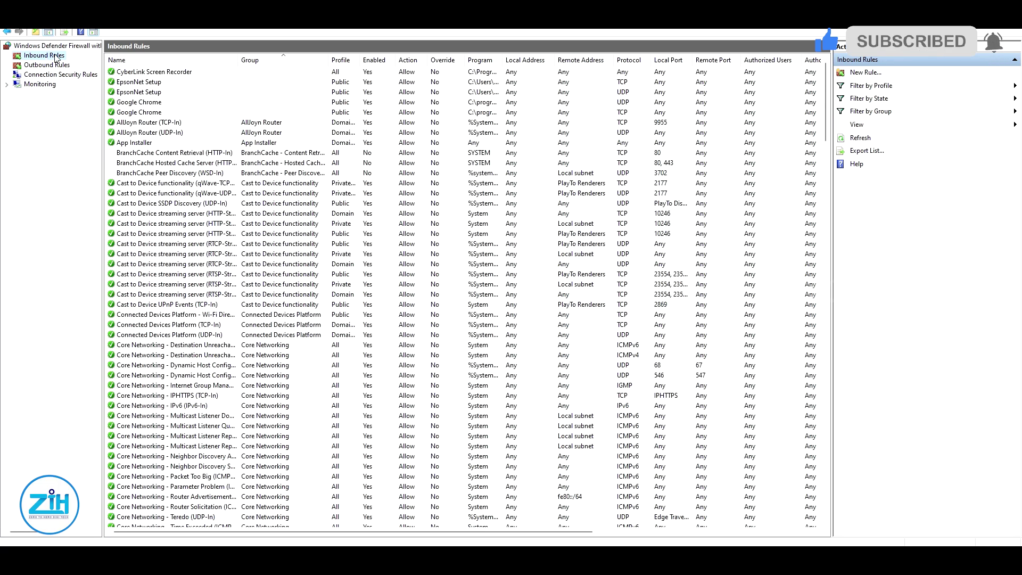
left_click(865, 75)
left_click_drag(218, 68, 442, 99)
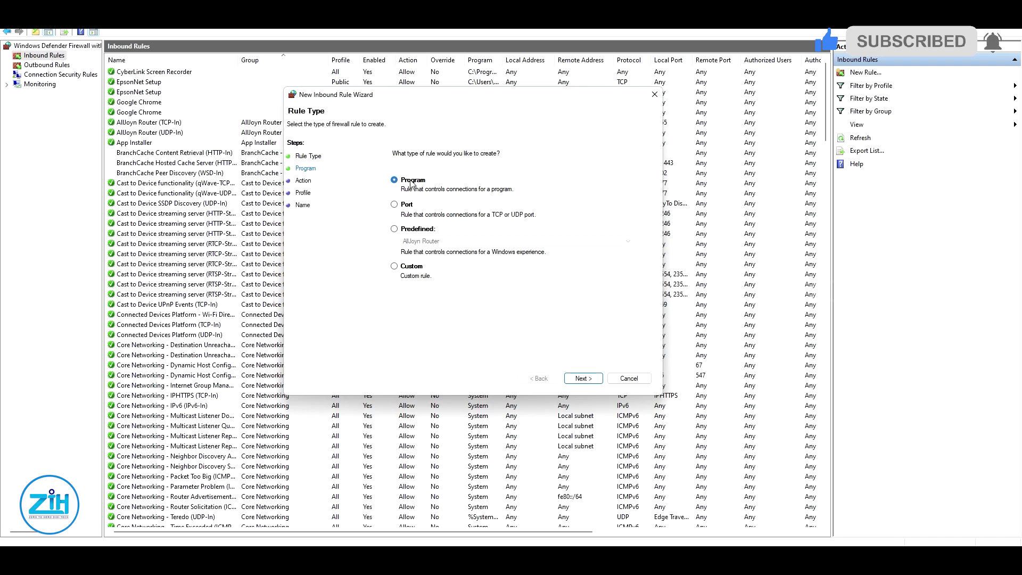
left_click(584, 379)
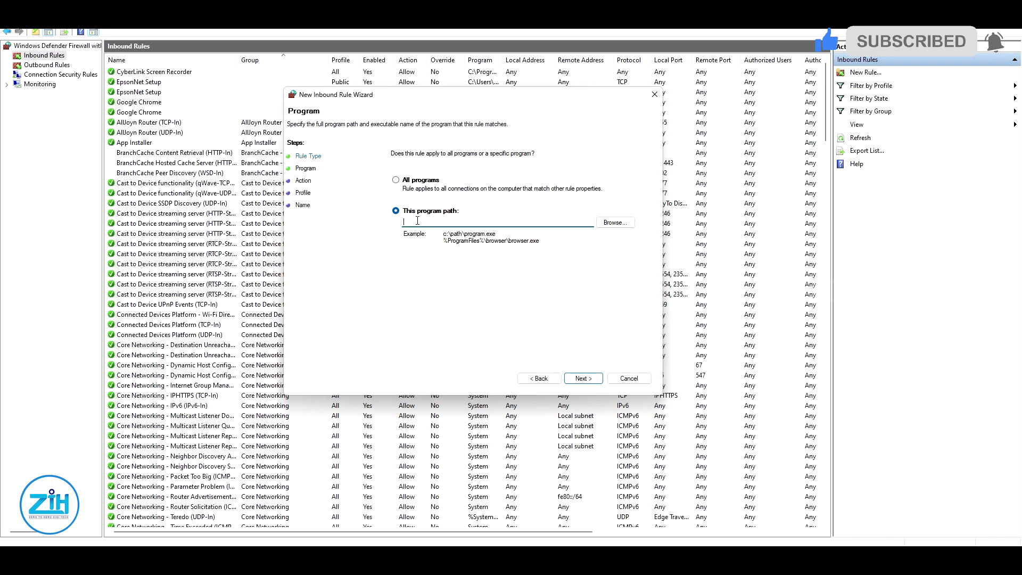
- Set the inbound rule's program path to Photoshop.exe from the Program Files\Adobe\Adobe Photoshop 2024 folder on drive C
left_click(615, 222)
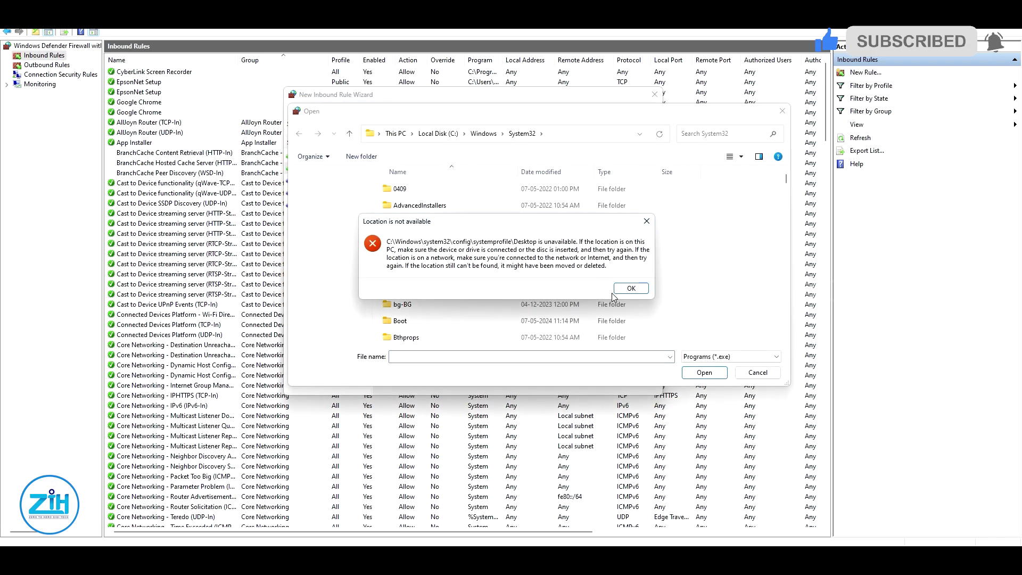
left_click(630, 289)
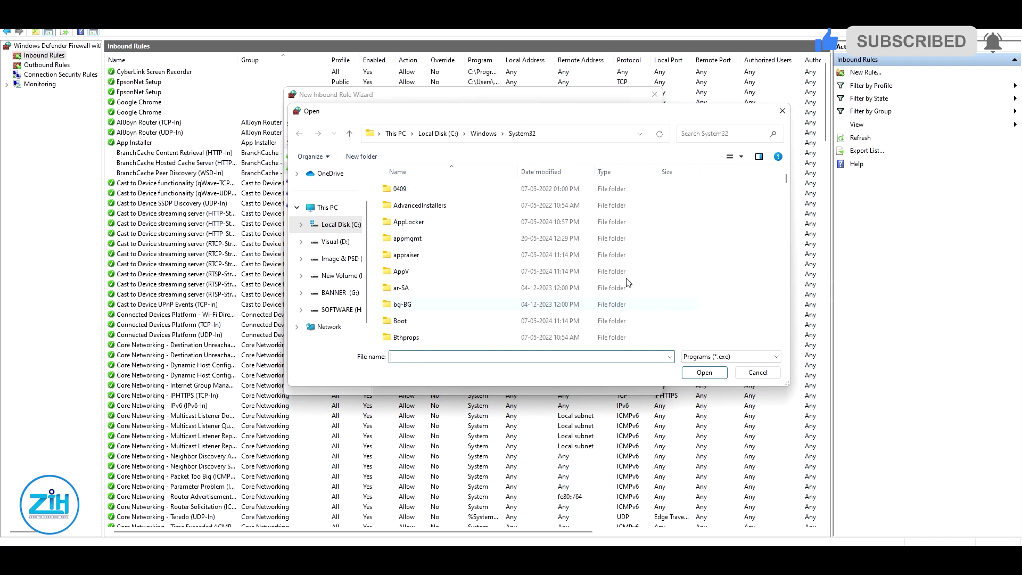
double_click(626, 116)
left_click(57, 160)
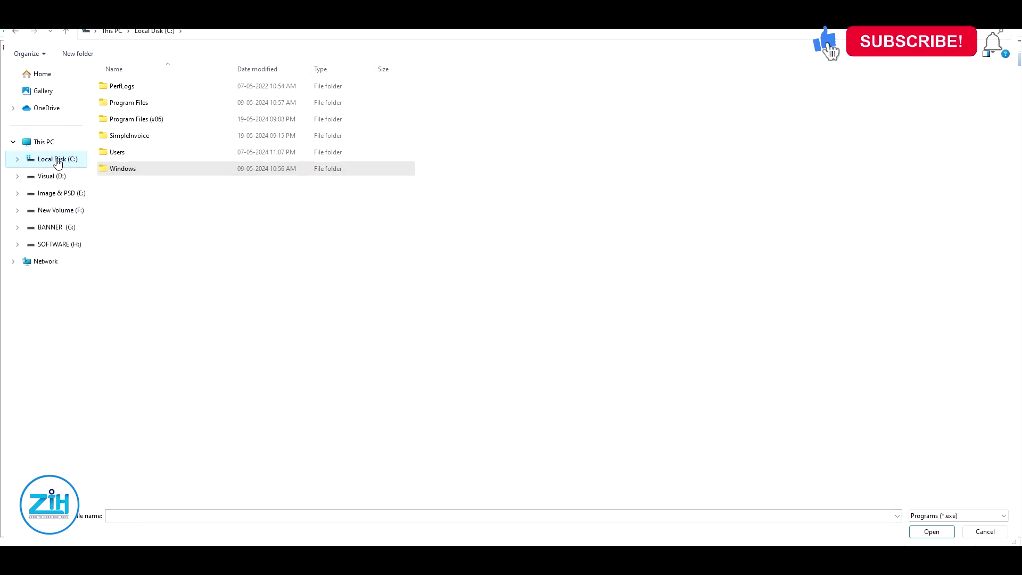
double_click(134, 103)
double_click(133, 103)
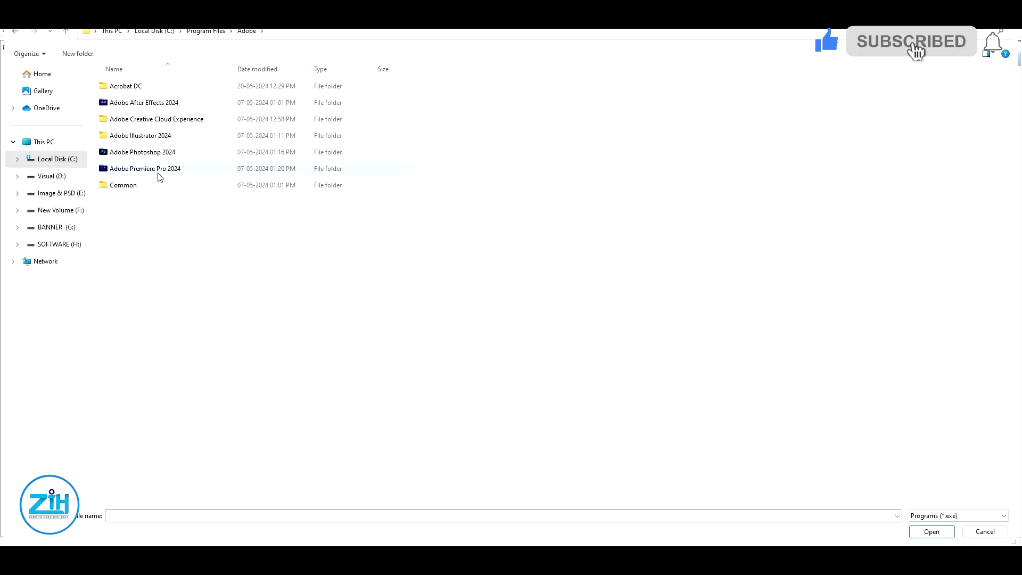
double_click(156, 154)
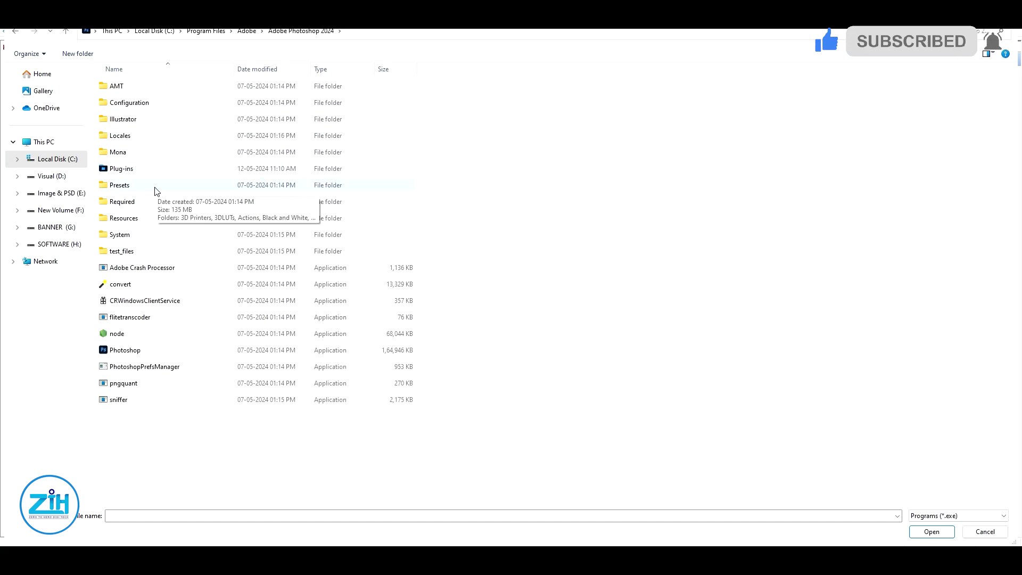
left_click(137, 355)
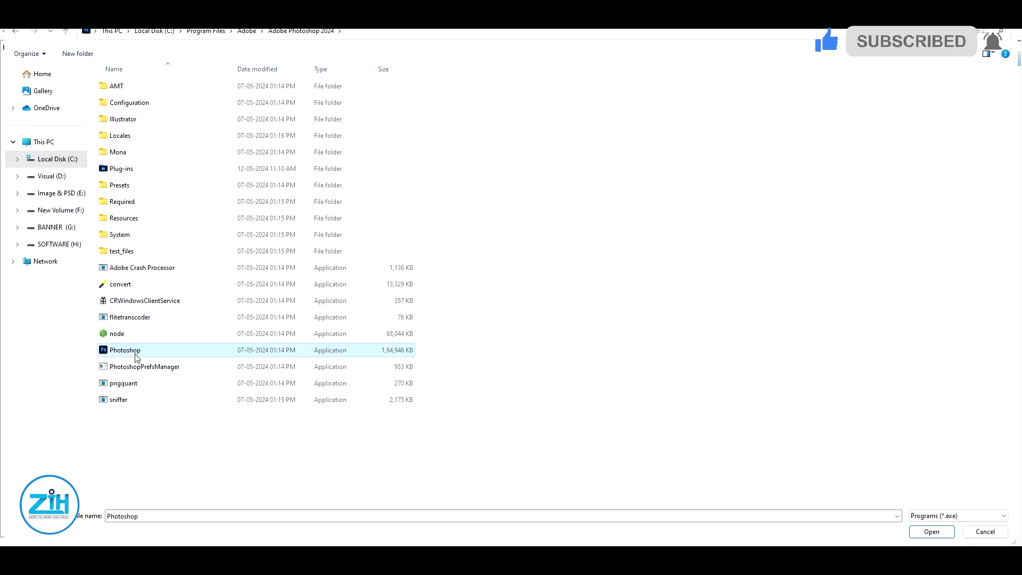
left_click(932, 533)
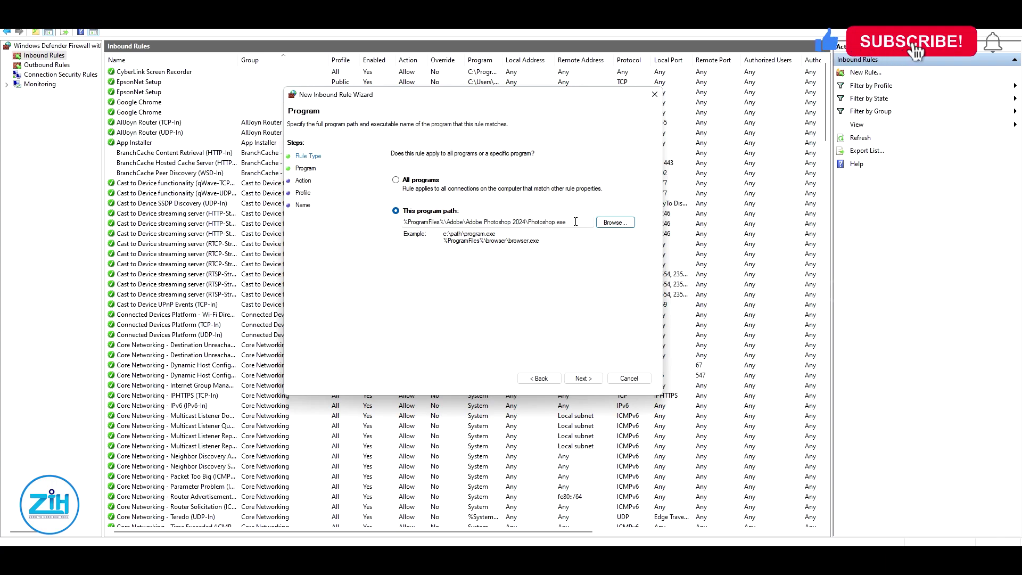
left_click(583, 378)
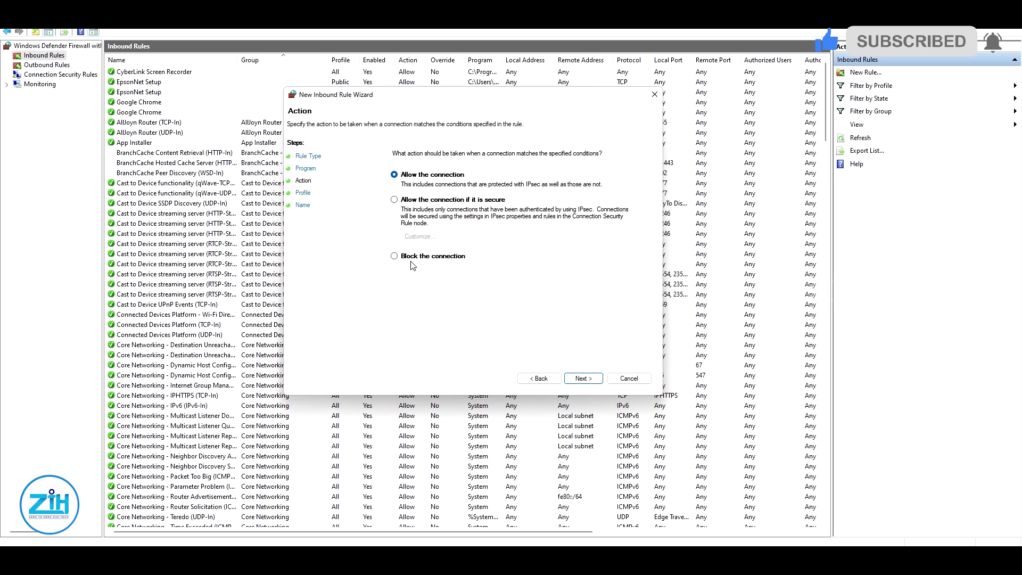
- Set the inbound rule to block the connection, applying it to the Domain, Private and Public profiles
left_click(395, 256)
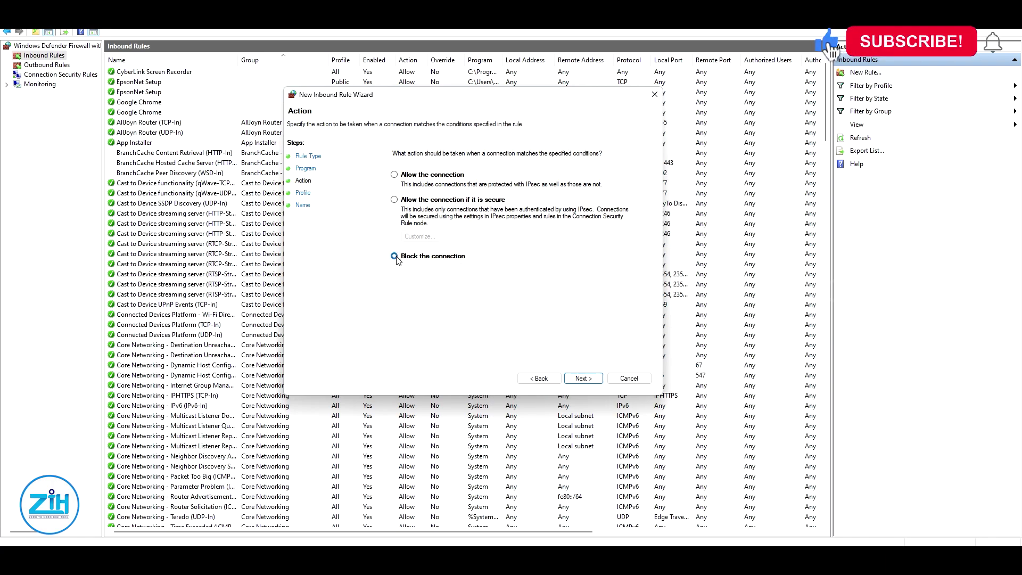
left_click(588, 384)
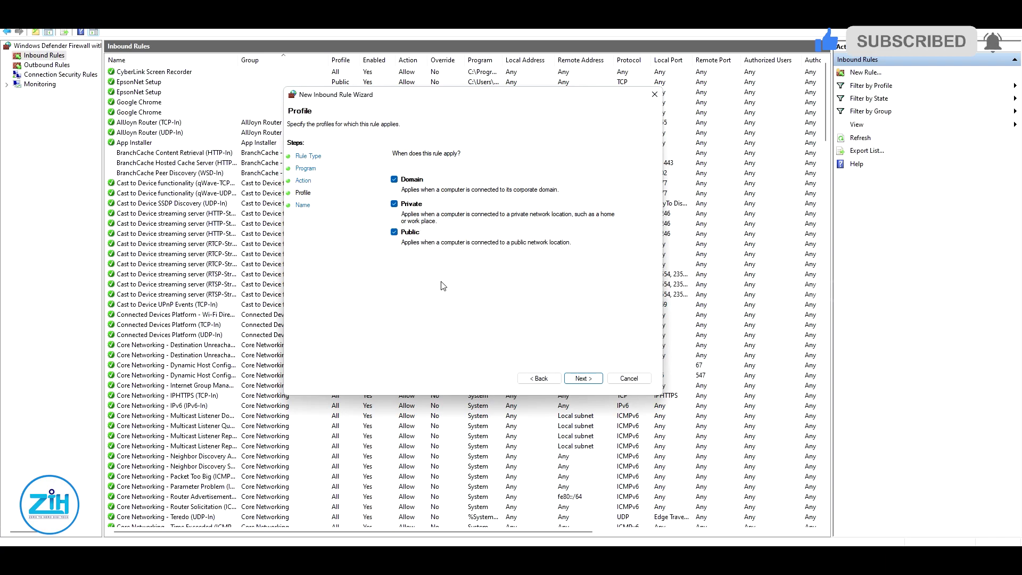
left_click(583, 379)
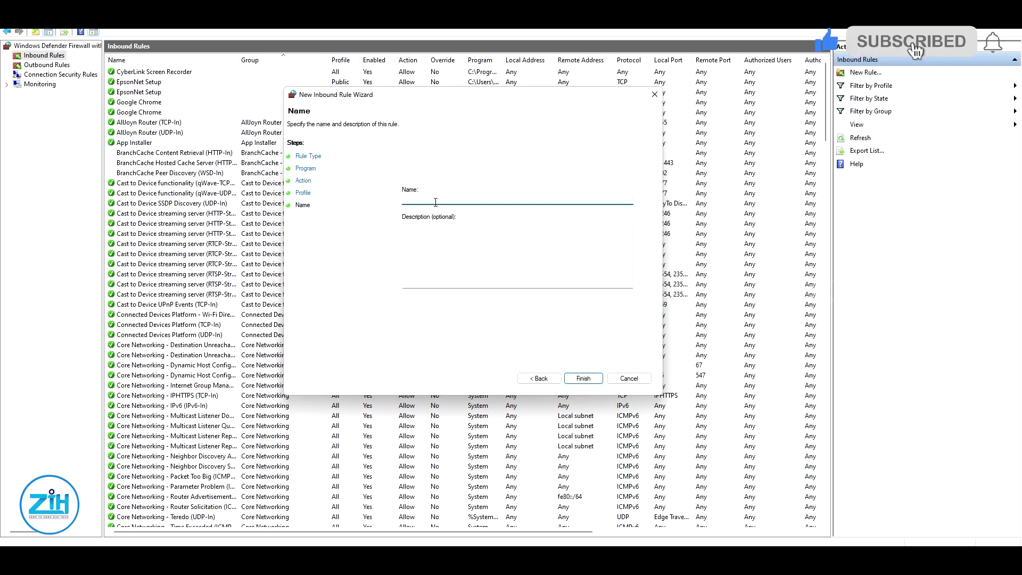
- Name the inbound rule "Adobe Photoshop", copy that name for reuse, and finish creating the rule
type("Adobe")
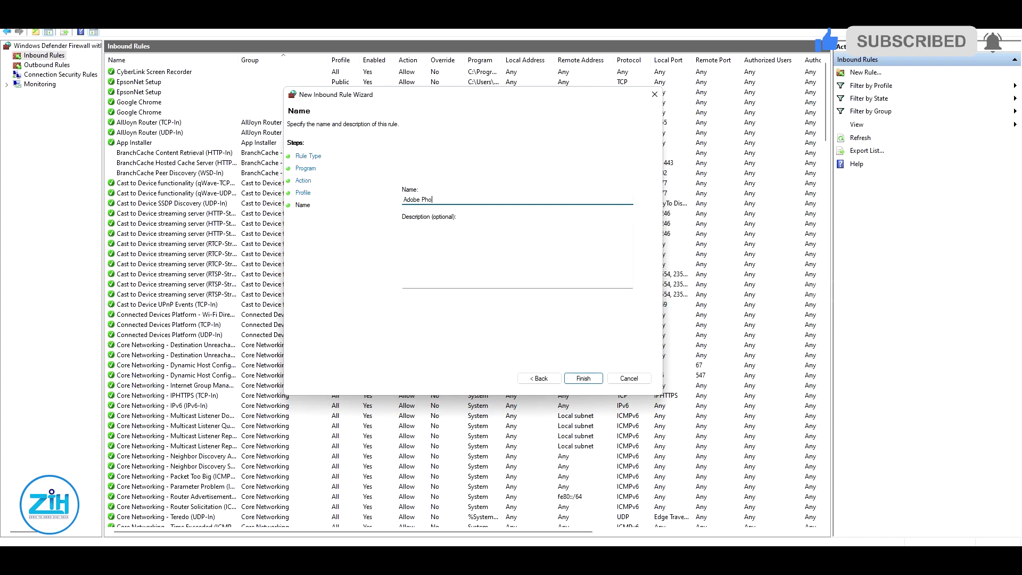
type("Photoshop")
left_click_drag(449, 200, 393, 212)
right_click(431, 201)
left_click(455, 236)
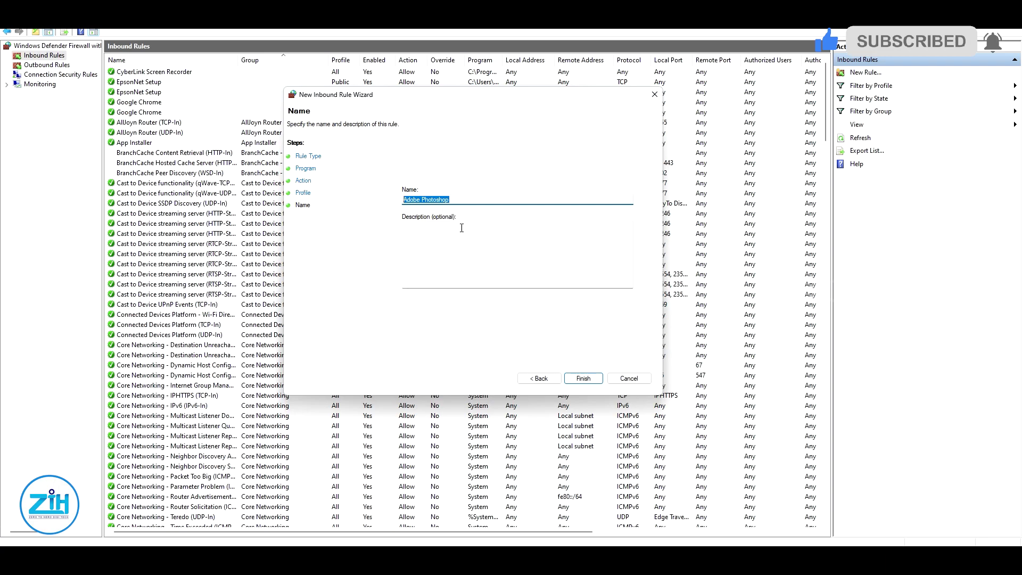
left_click(584, 379)
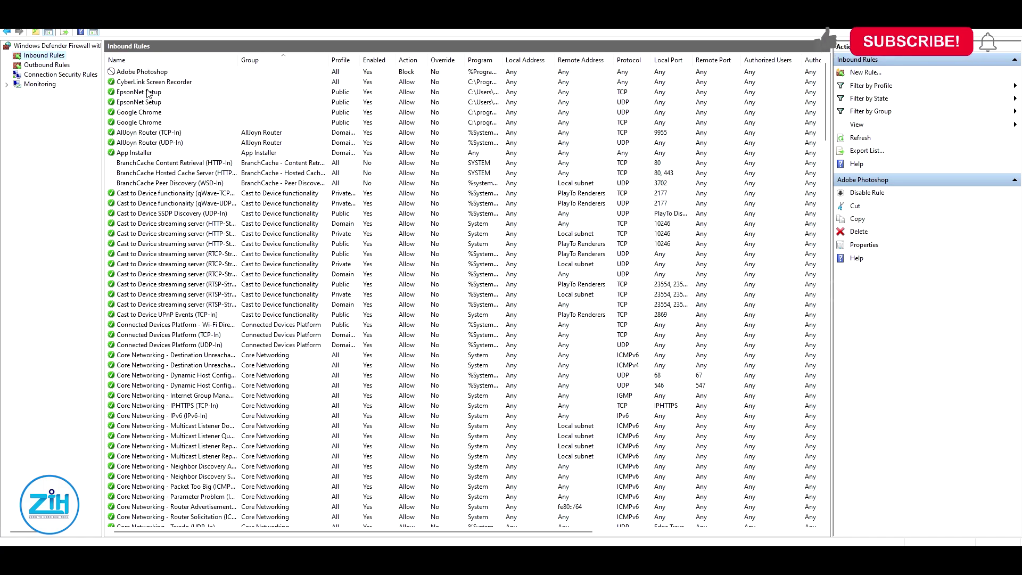
- Start a new outbound rule with the rule type Program
left_click(59, 66)
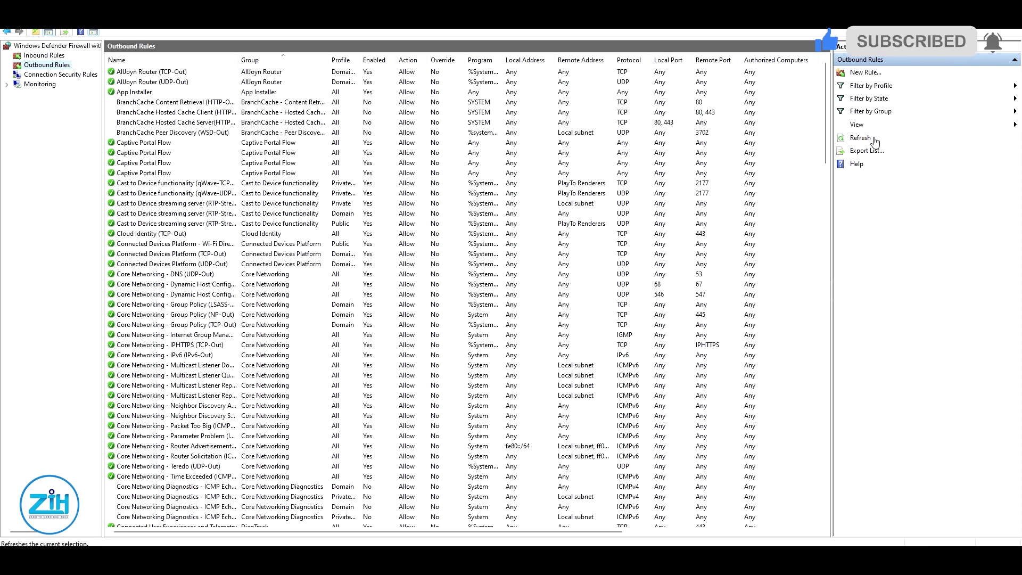
left_click(881, 74)
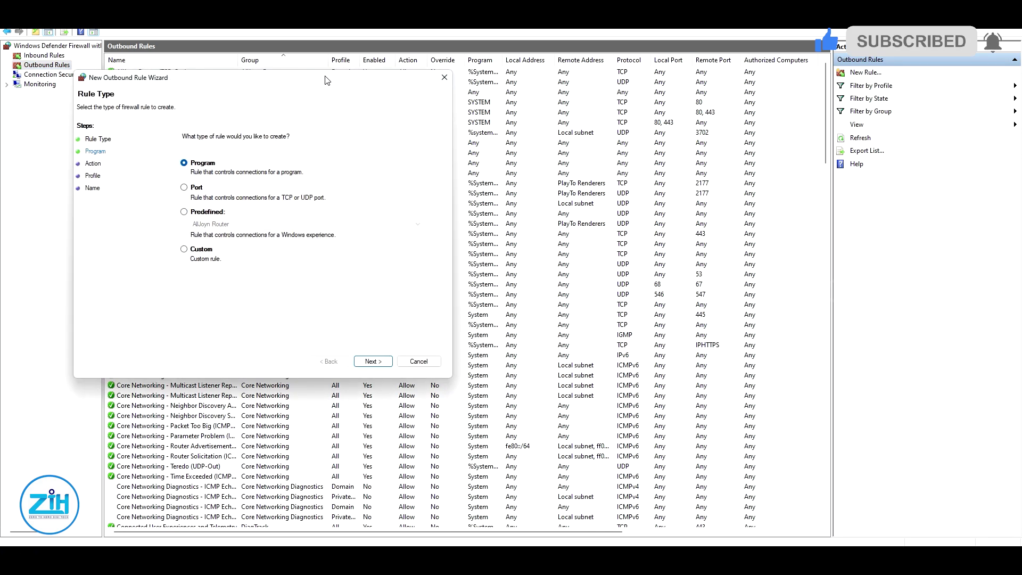
left_click_drag(306, 81, 501, 122)
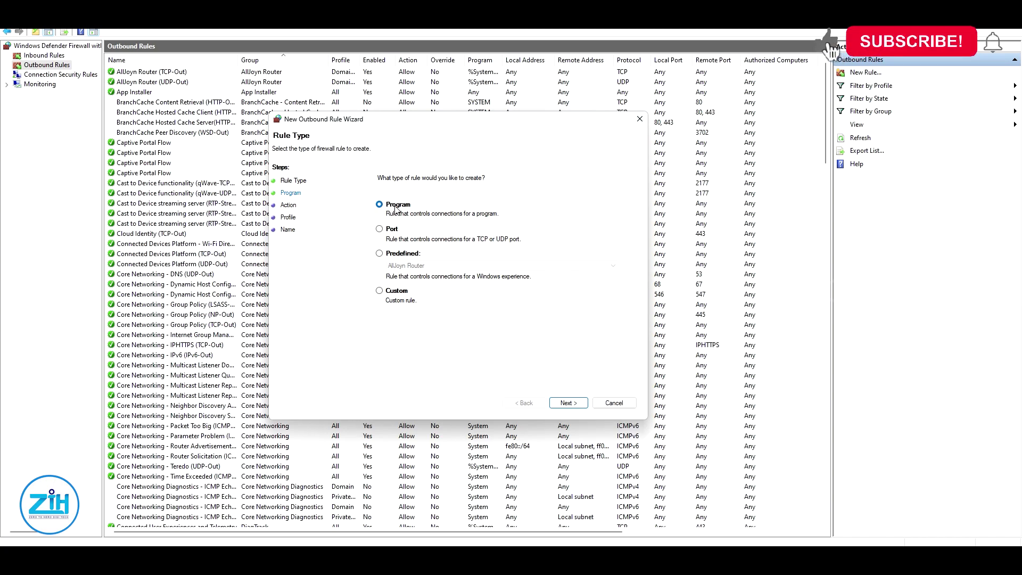
left_click(570, 403)
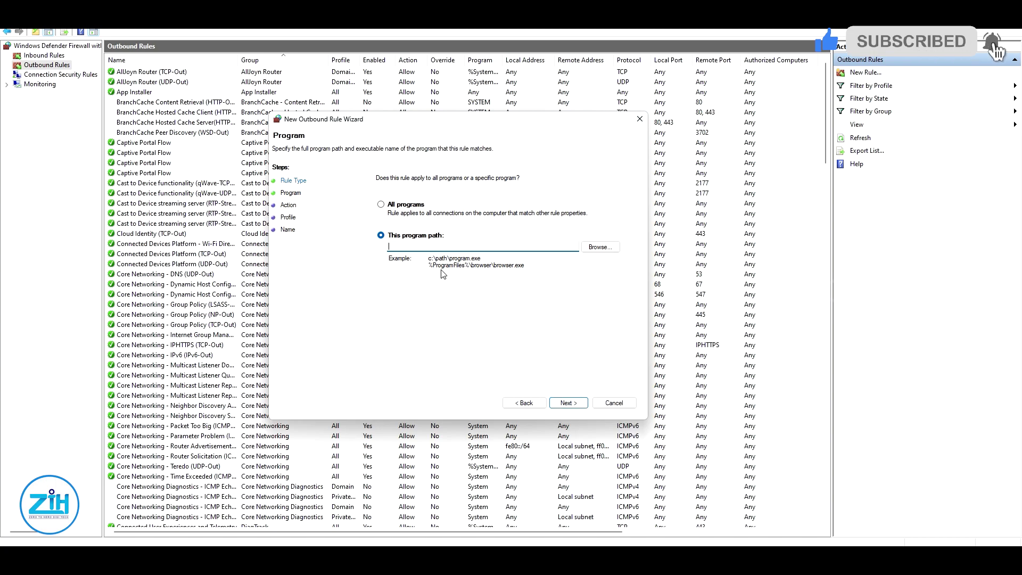
- Set the outbound rule's program path to Photoshop.exe from the Adobe Photoshop 2024 folder
left_click(601, 247)
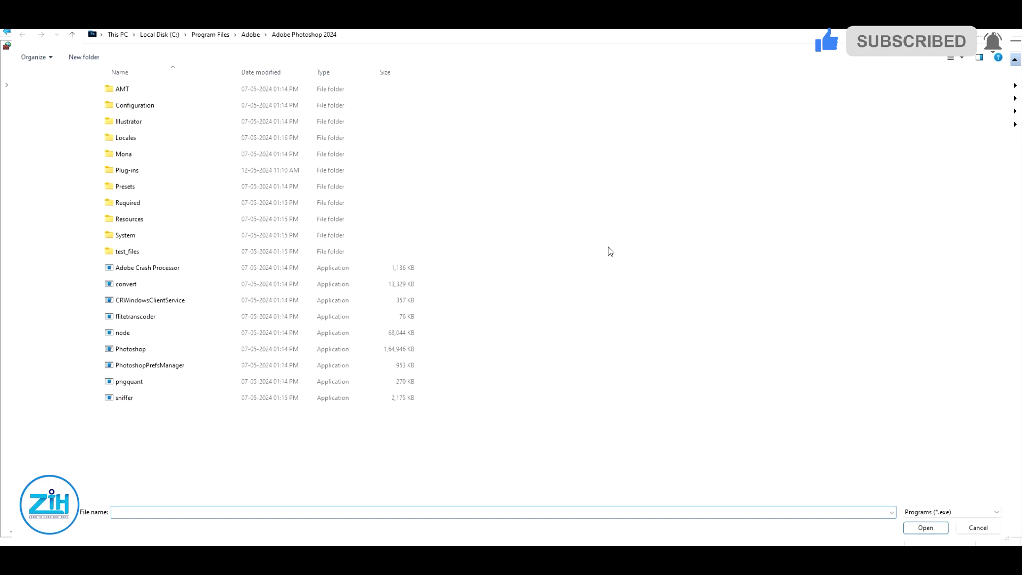
left_click(640, 288)
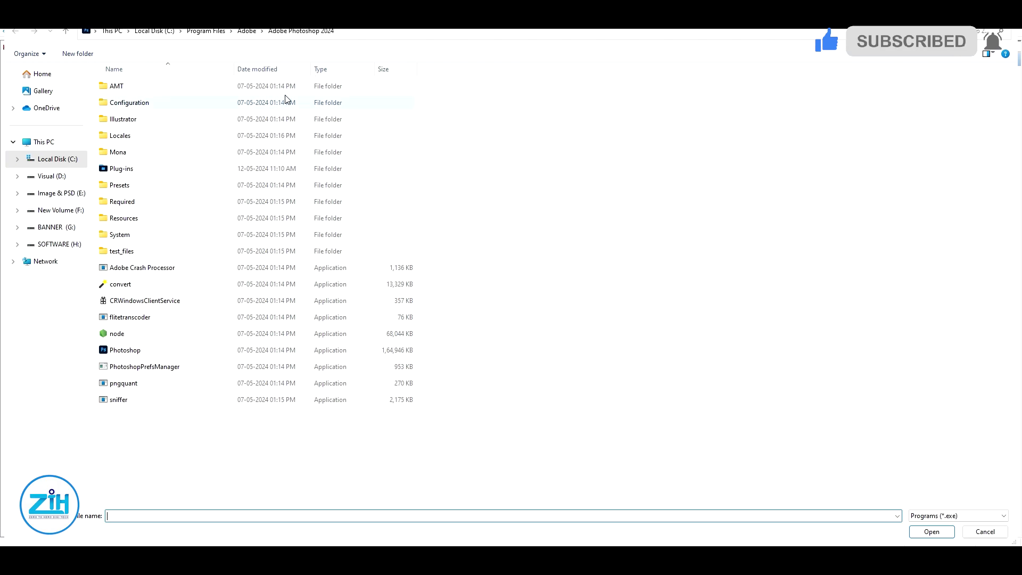
left_click(140, 350)
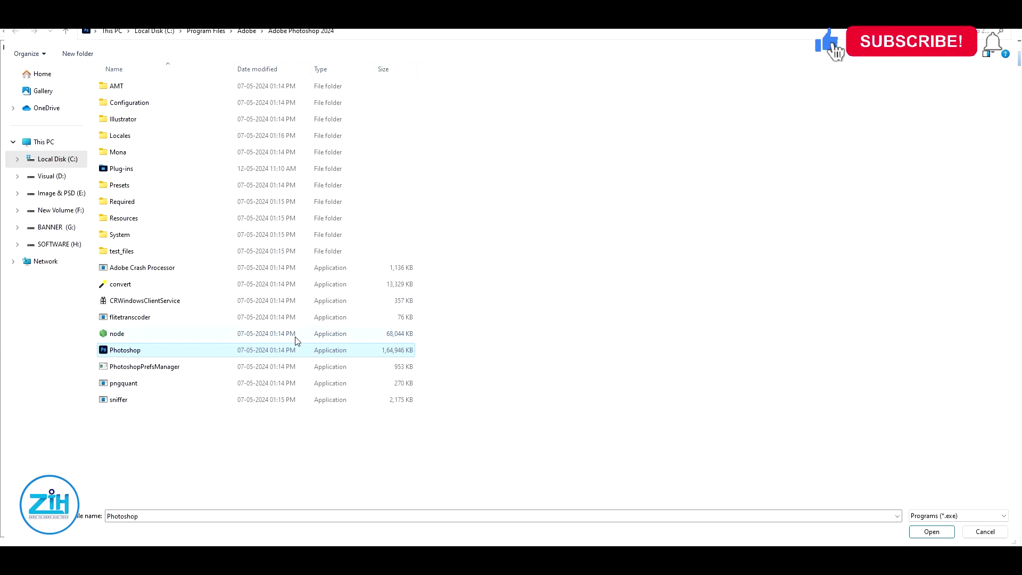
left_click(932, 531)
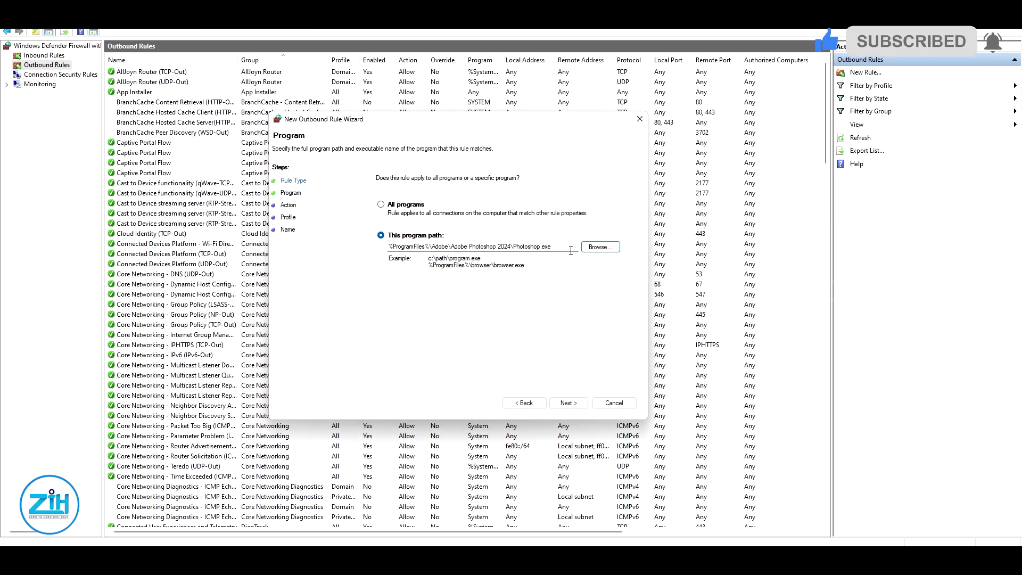
left_click(575, 406)
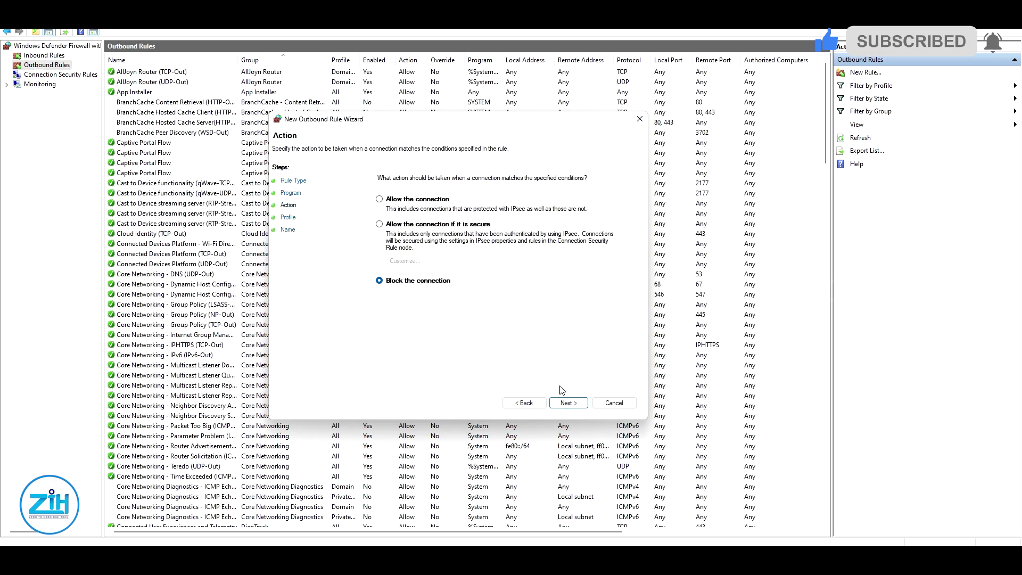
- Create the outbound rule with Block the connection, all three profiles and the copied name "Adobe Photoshop"
left_click(571, 405)
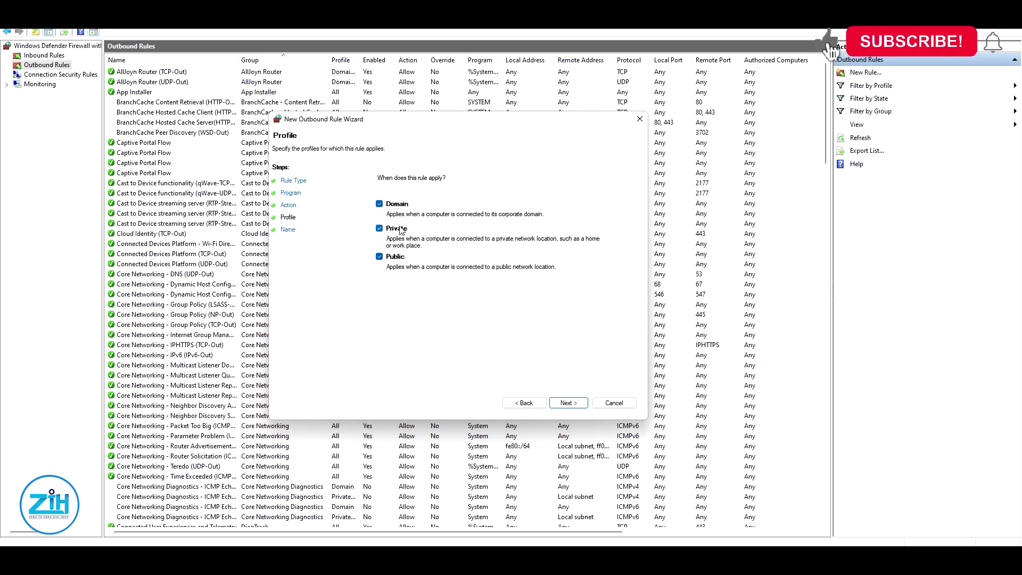
left_click(571, 404)
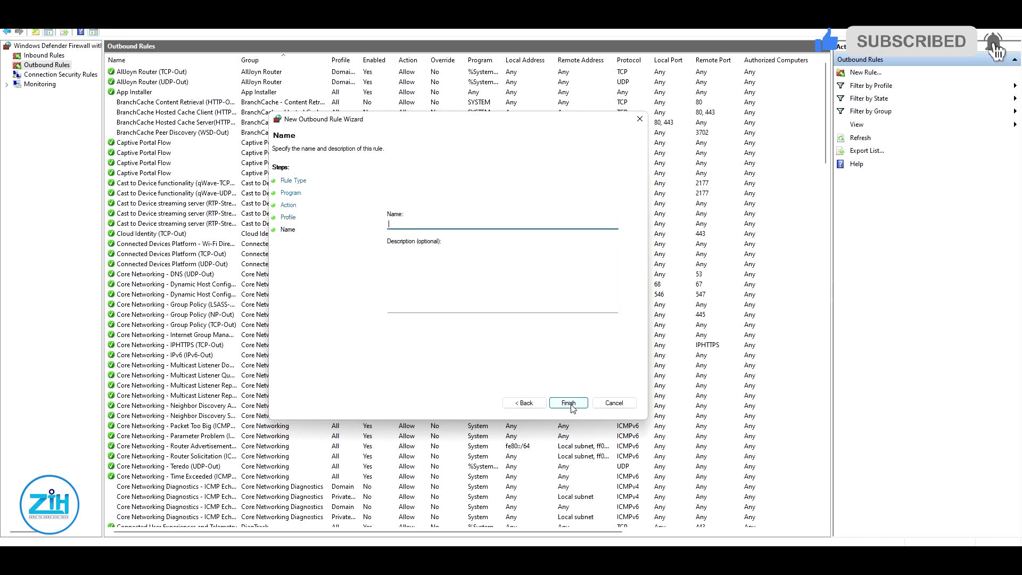
right_click(440, 224)
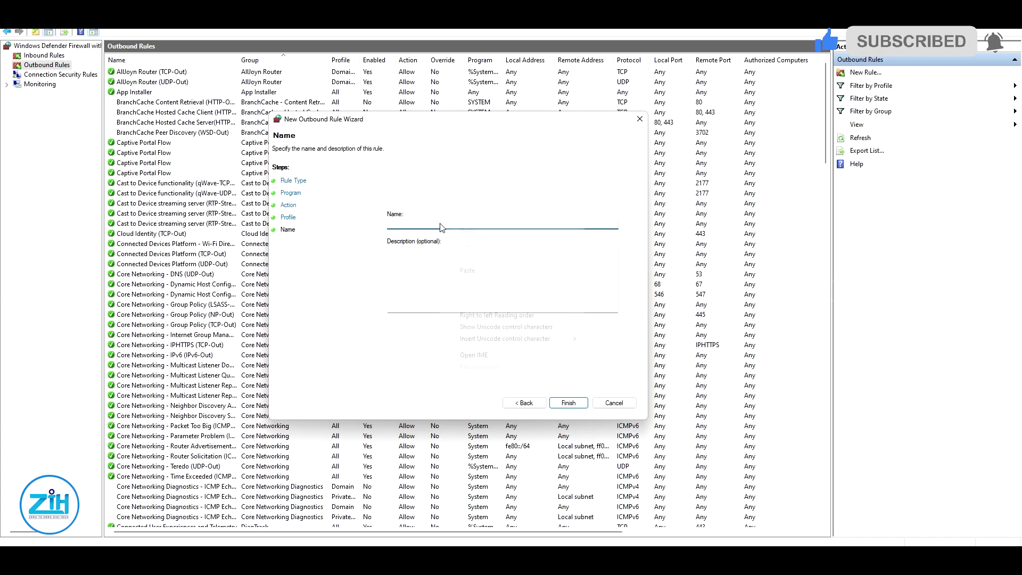
left_click(466, 271)
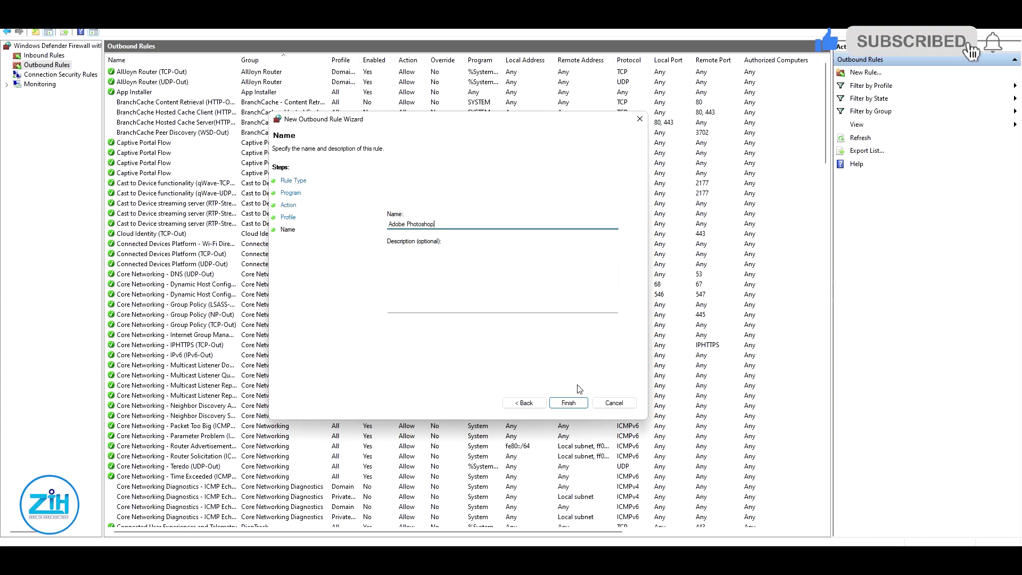
left_click(569, 403)
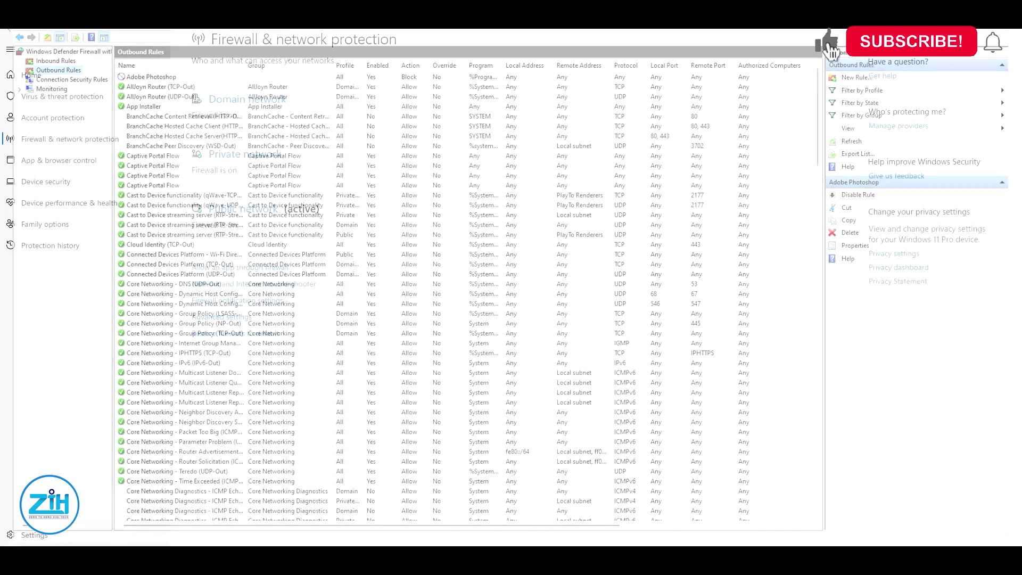
- Close the firewall window, switch to Adobe Photoshop and open the recent file "zth tit creation 2.psd"
left_click(960, 10)
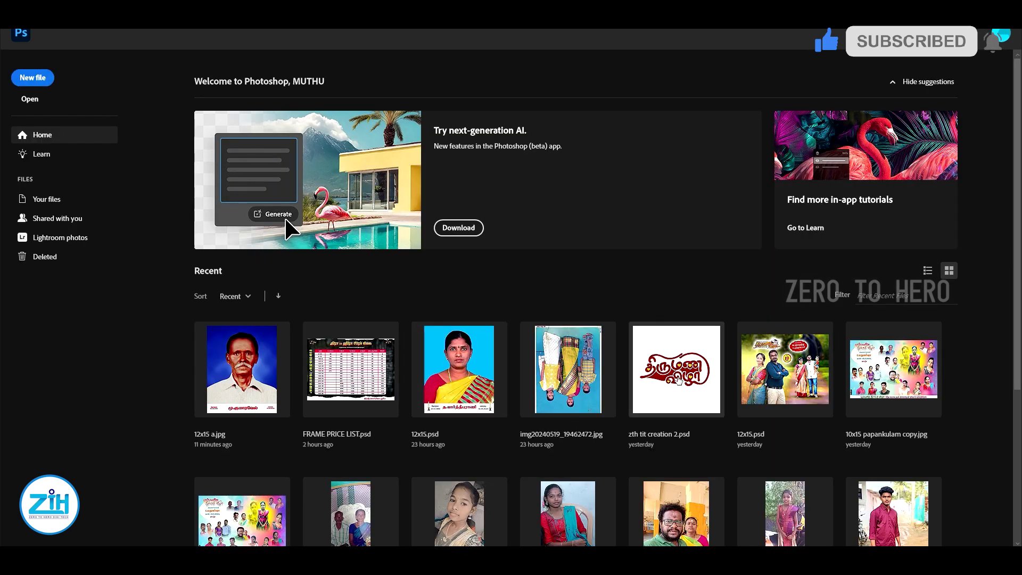
left_click(679, 377)
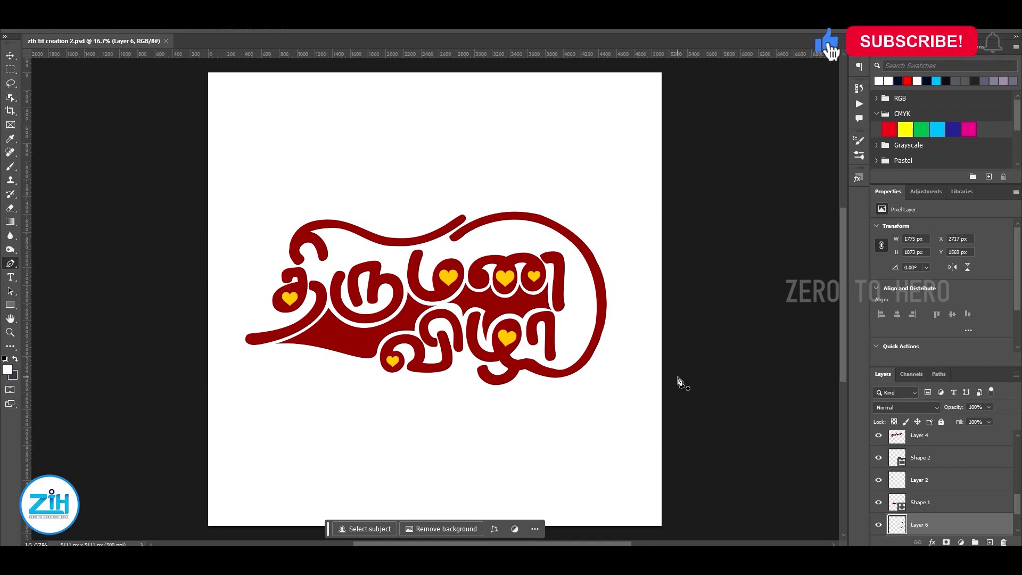
- Select the heart layer "6725777 copy" with the Move tool and shift it up and left to X 1904 px, Y 1903 px
scroll(442, 254, "down", 1)
scroll(442, 254, "up", 3)
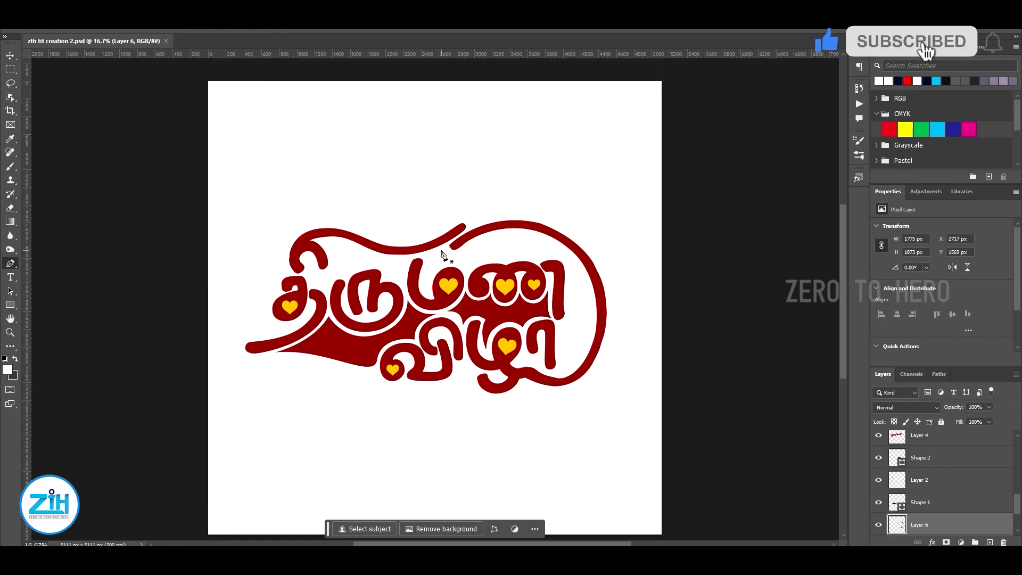
scroll(442, 254, "down", 3)
right_click(446, 255)
key("Escape")
key("v")
right_click(463, 272)
left_click(463, 265)
right_click(452, 261)
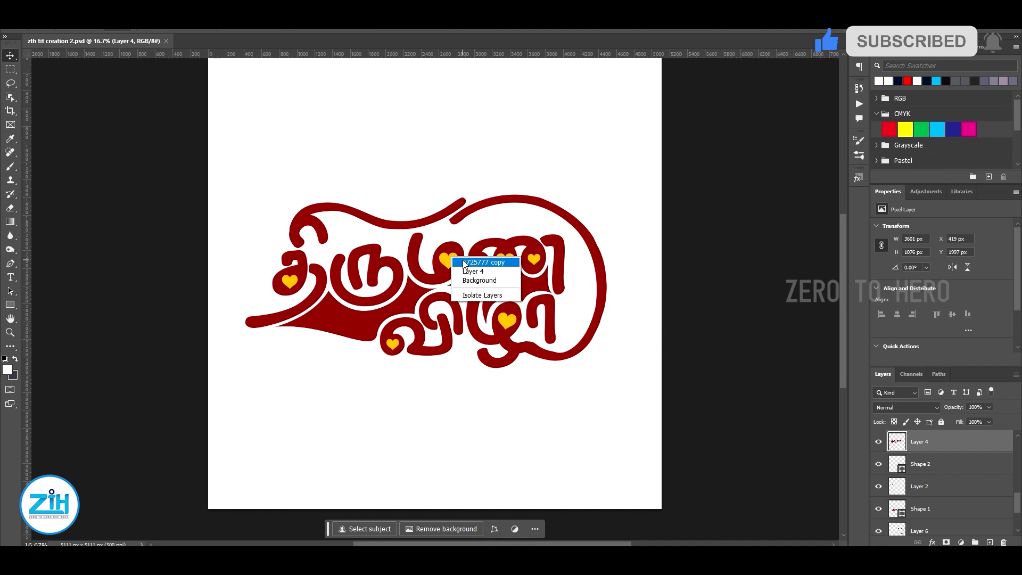
left_click(457, 265)
left_click_drag(452, 264, 389, 235)
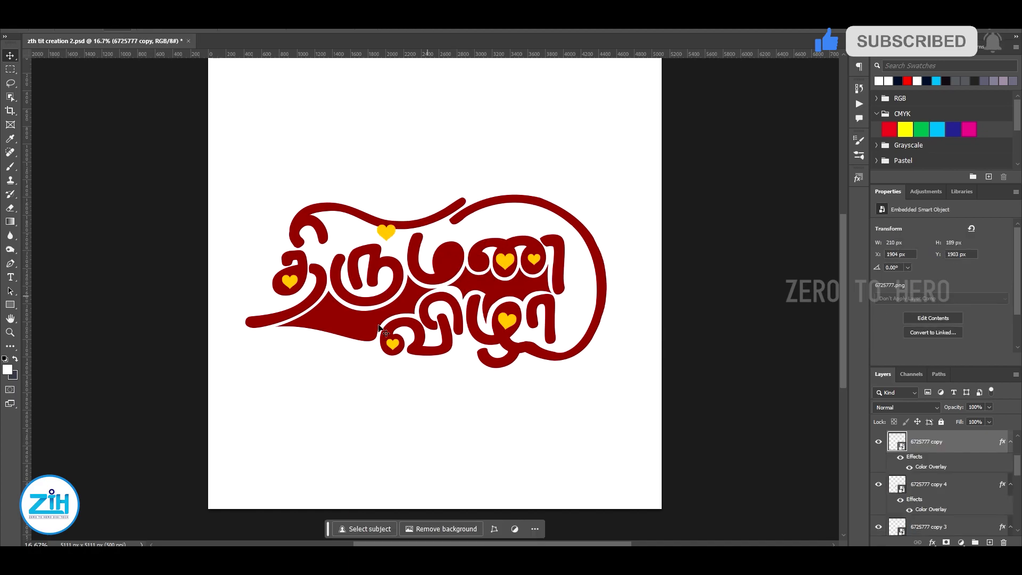
scroll(522, 147, "up", 4)
scroll(523, 147, "down", 5)
scroll(596, 145, "up", 5)
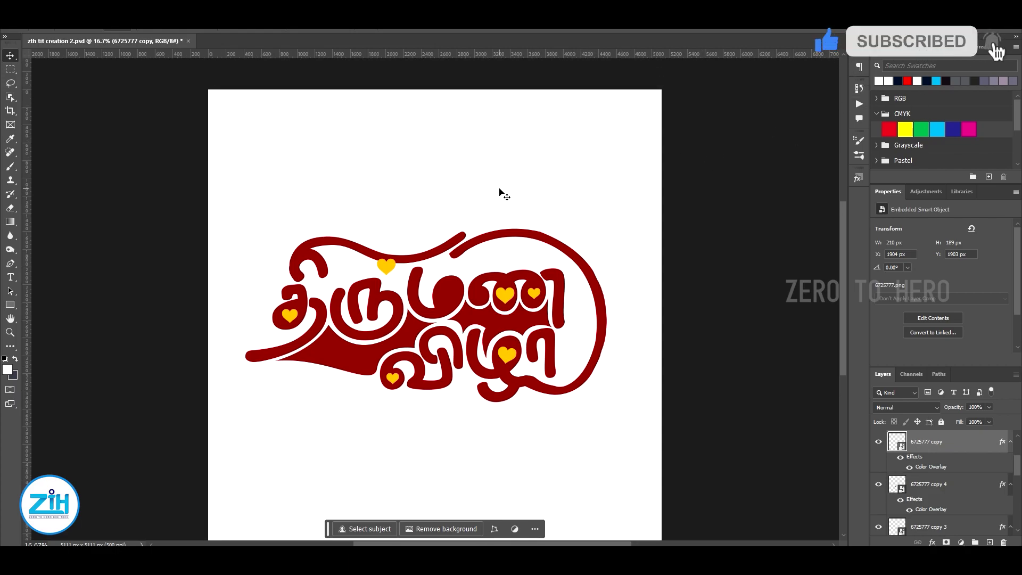
scroll(502, 194, "down", 3)
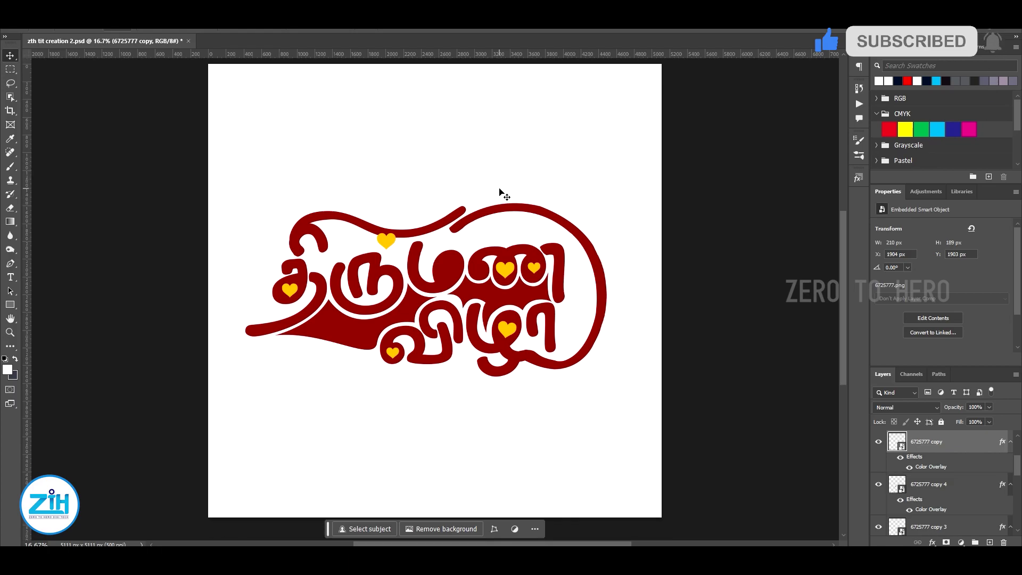
scroll(502, 194, "up", 2)
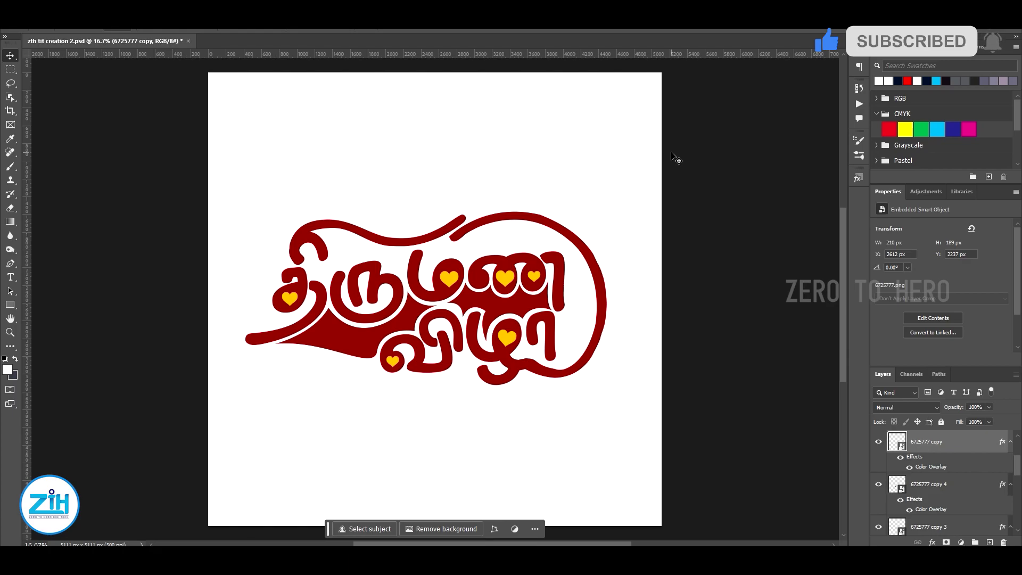
scroll(675, 158, "down", 1)
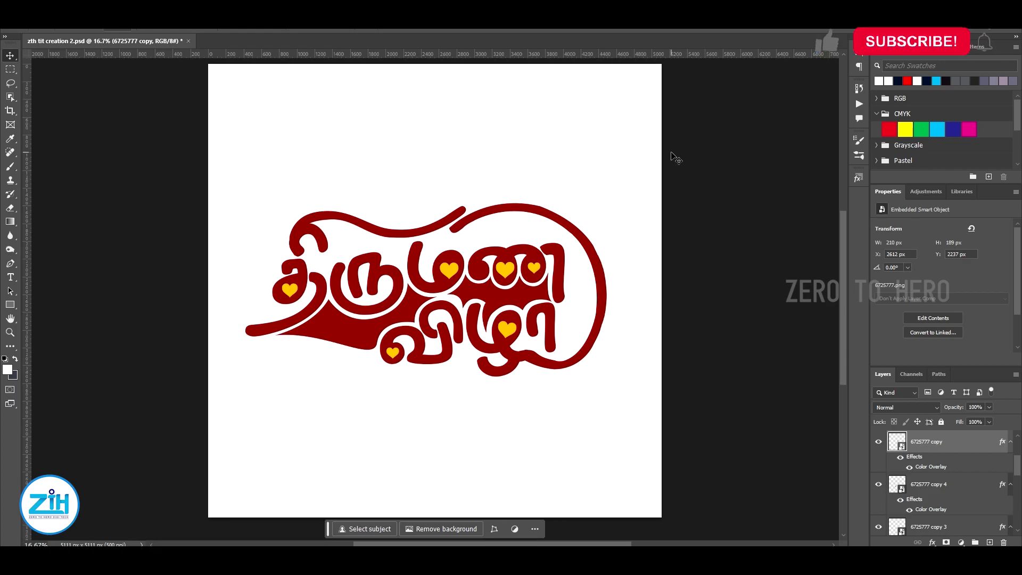